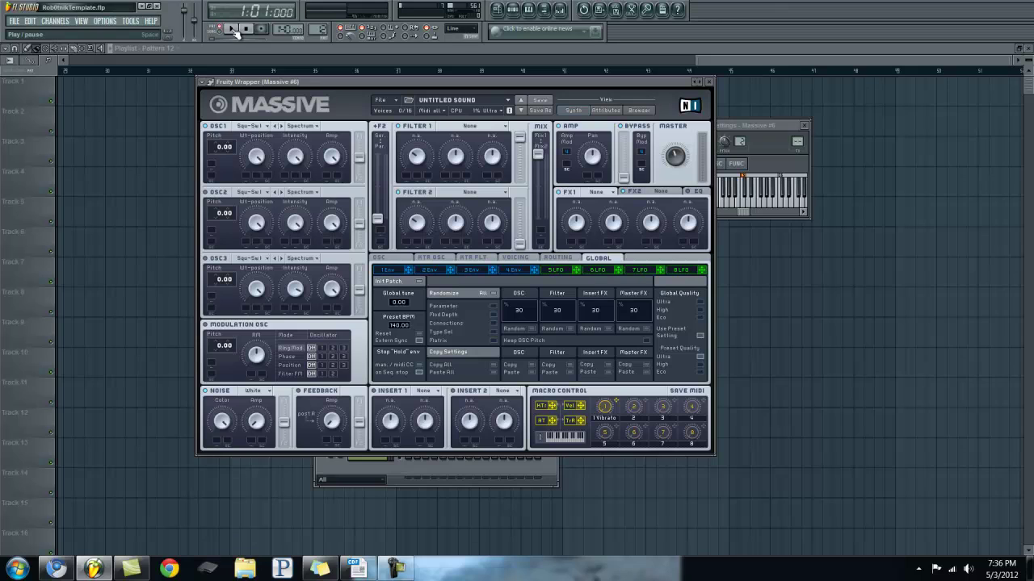
Give oscillator 1 the Basic > Sin-Square wavetable at position 0, auditioning before and after.
{"action": "left_click", "coordinate": [231, 29]}
{"action": "left_click", "coordinate": [247, 30]}
{"action": "left_click", "coordinate": [257, 127]}
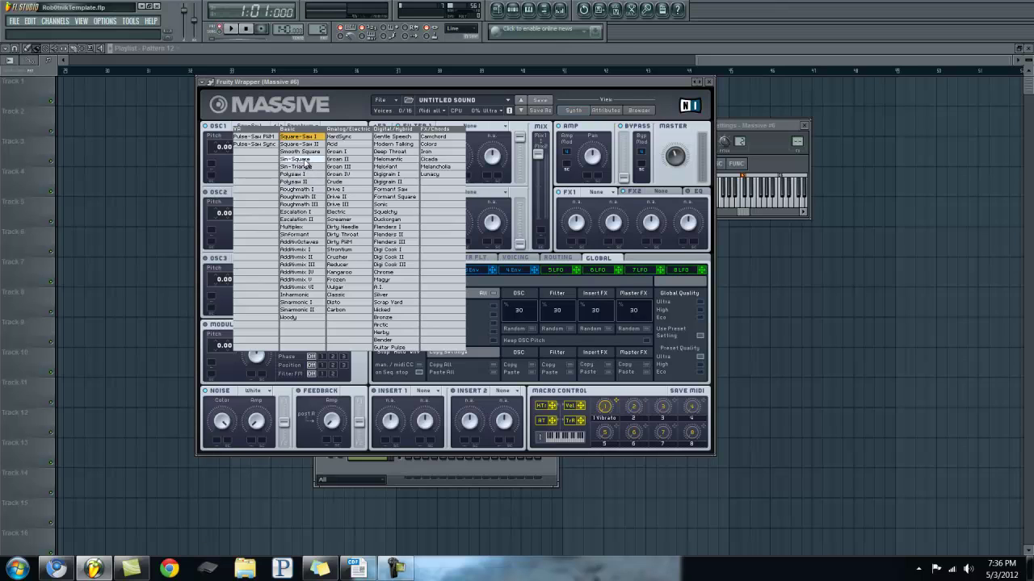
{"action": "left_click", "coordinate": [306, 161]}
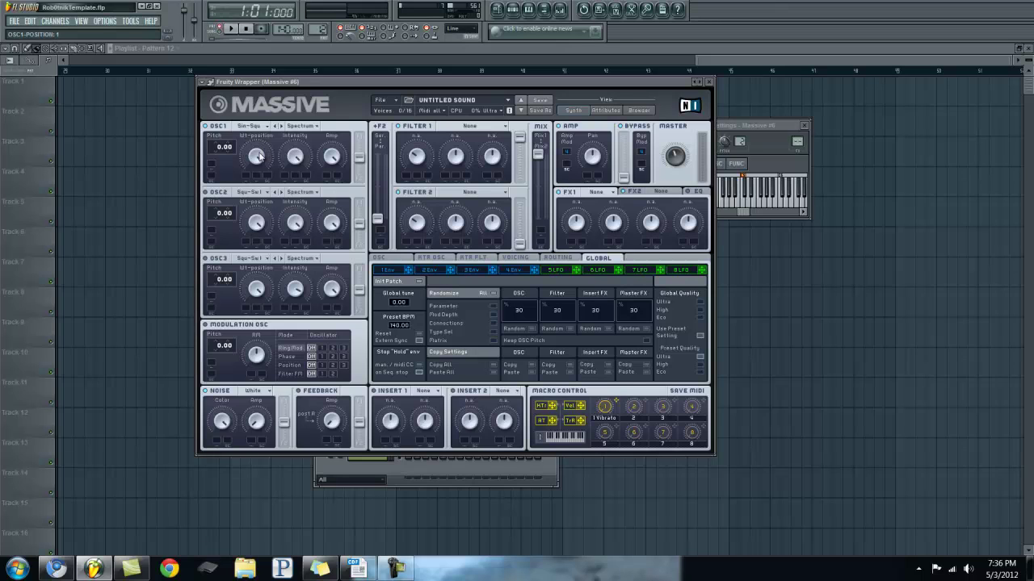
{"action": "left_click_drag", "start_coordinate": [259, 156], "coordinate": [264, 299]}
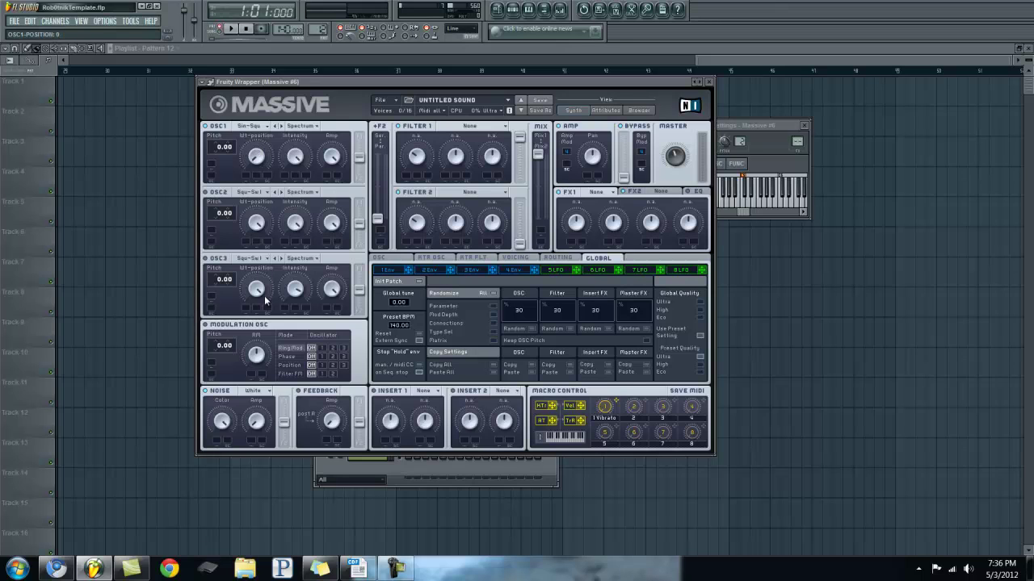
{"action": "left_click", "coordinate": [233, 29]}
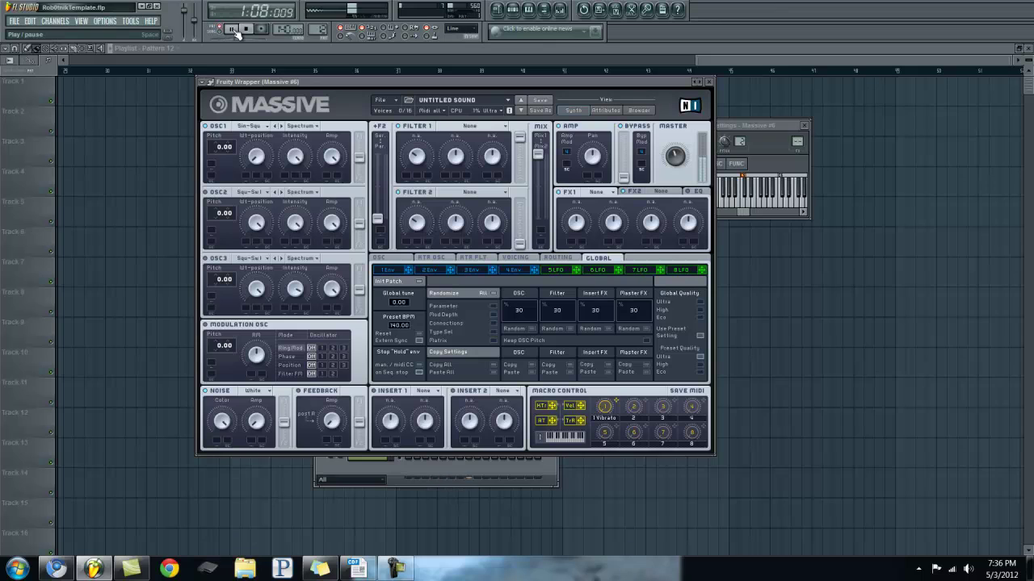
{"action": "left_click", "coordinate": [246, 29]}
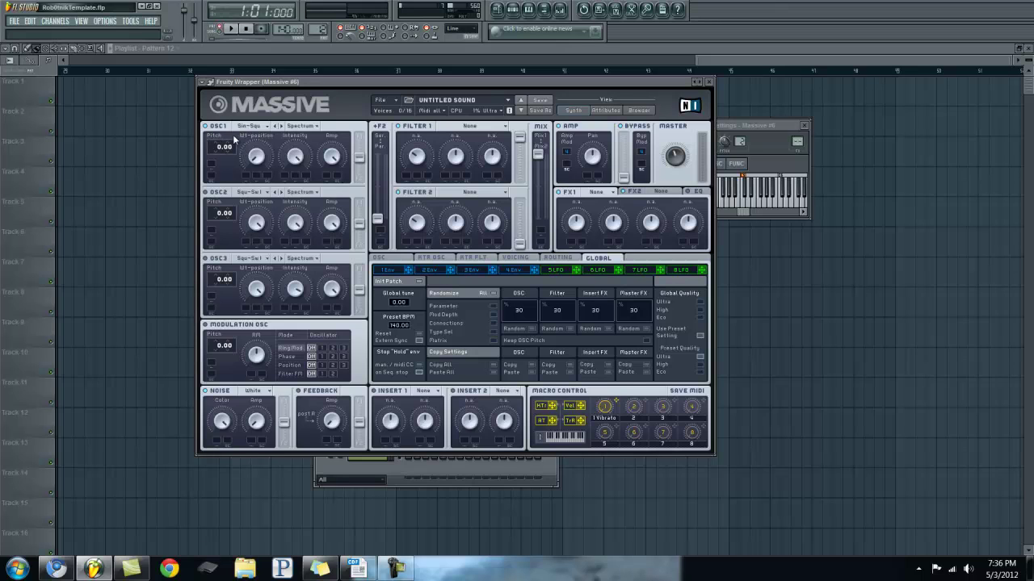
Lower oscillator 1's pitch an octave to -12.00.
{"action": "left_click_drag", "start_coordinate": [219, 151], "coordinate": [219, 159]}
{"action": "left_click", "coordinate": [231, 29]}
{"action": "left_click", "coordinate": [247, 30]}
Drop oscillator 2 to -12.00 with the Sin-Square wavetable, then audition both.
{"action": "left_click_drag", "start_coordinate": [223, 213], "coordinate": [217, 229]}
{"action": "left_click", "coordinate": [257, 196]}
{"action": "left_click", "coordinate": [296, 229]}
{"action": "left_click", "coordinate": [234, 29]}
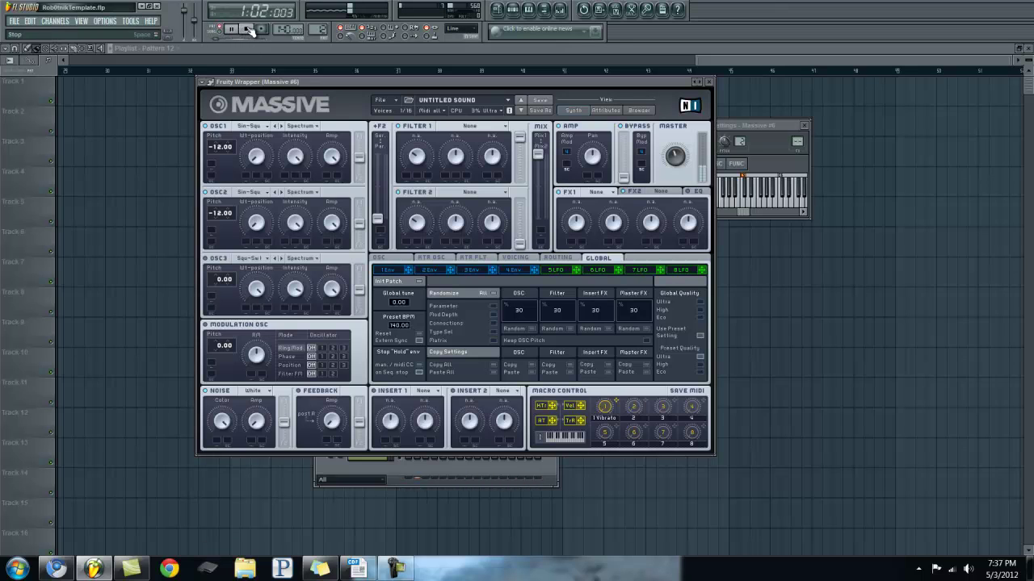
{"action": "left_click", "coordinate": [250, 30]}
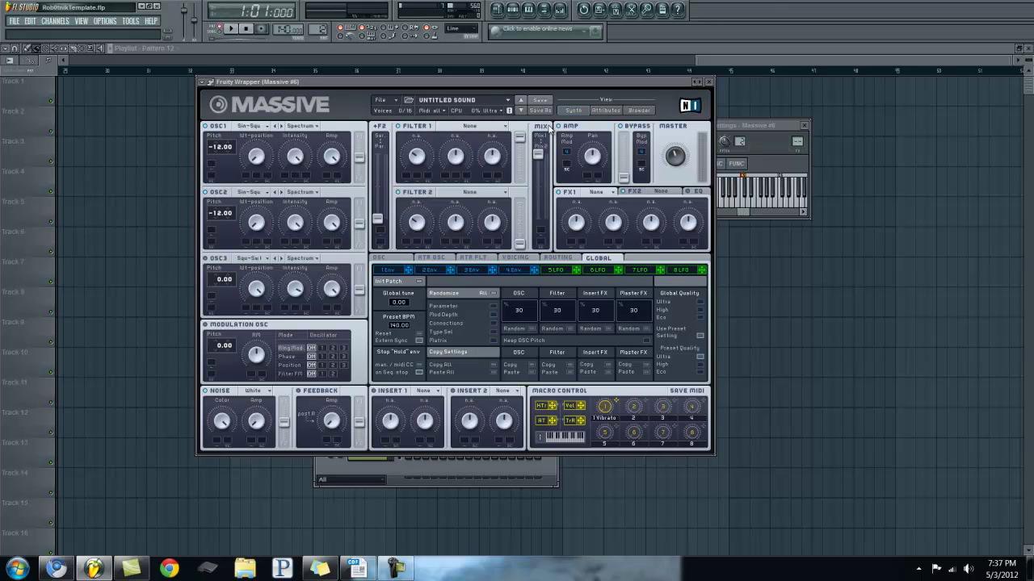
Set the F1/F2 blend from 1 to 0, Filter 1 to Lowpass 4, cutoff about halfway.
{"action": "left_click", "coordinate": [540, 156]}
{"action": "left_click_drag", "start_coordinate": [540, 157], "coordinate": [537, 132]}
{"action": "left_click", "coordinate": [465, 128]}
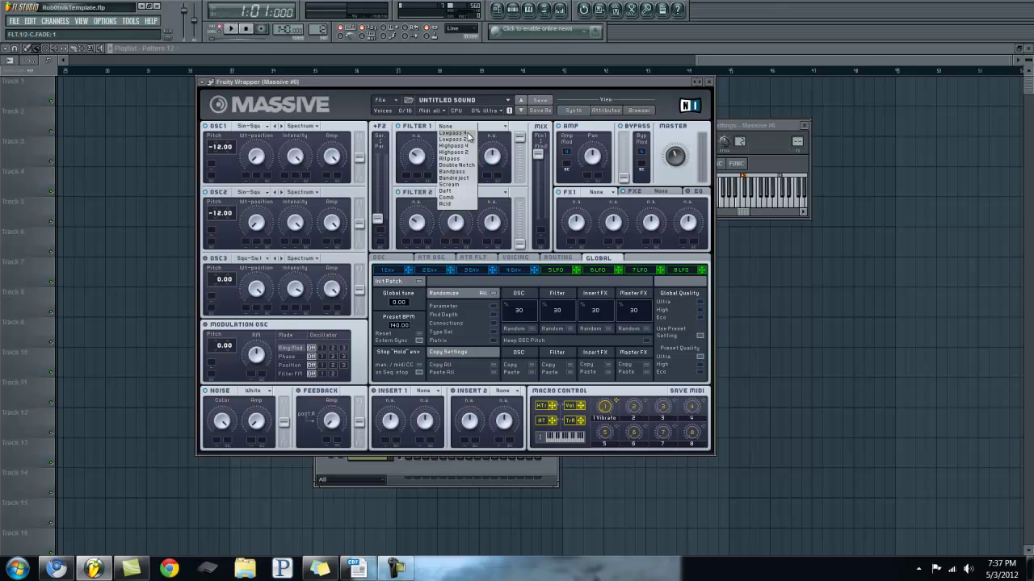
{"action": "left_click", "coordinate": [467, 134]}
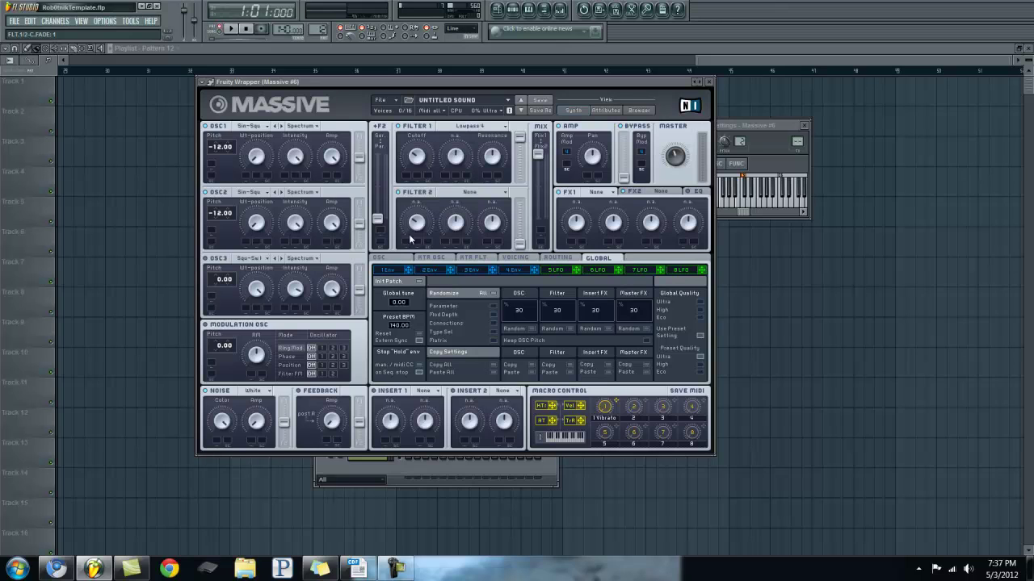
{"action": "left_click_drag", "start_coordinate": [420, 162], "coordinate": [420, 143]}
{"action": "left_click", "coordinate": [493, 157]}
Assign LFO 5 to Filter 1's cutoff mod slot and set its sweep amount.
{"action": "left_click", "coordinate": [551, 271]}
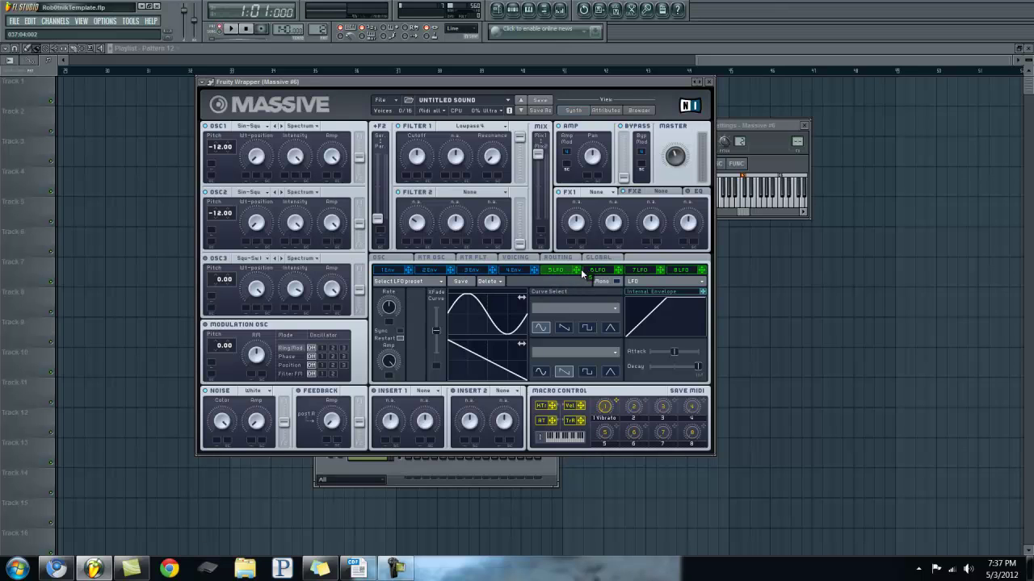
{"action": "left_click_drag", "start_coordinate": [578, 273], "coordinate": [407, 178]}
{"action": "left_click_drag", "start_coordinate": [255, 171], "coordinate": [244, 183]}
{"action": "left_click_drag", "start_coordinate": [407, 177], "coordinate": [418, 158]}
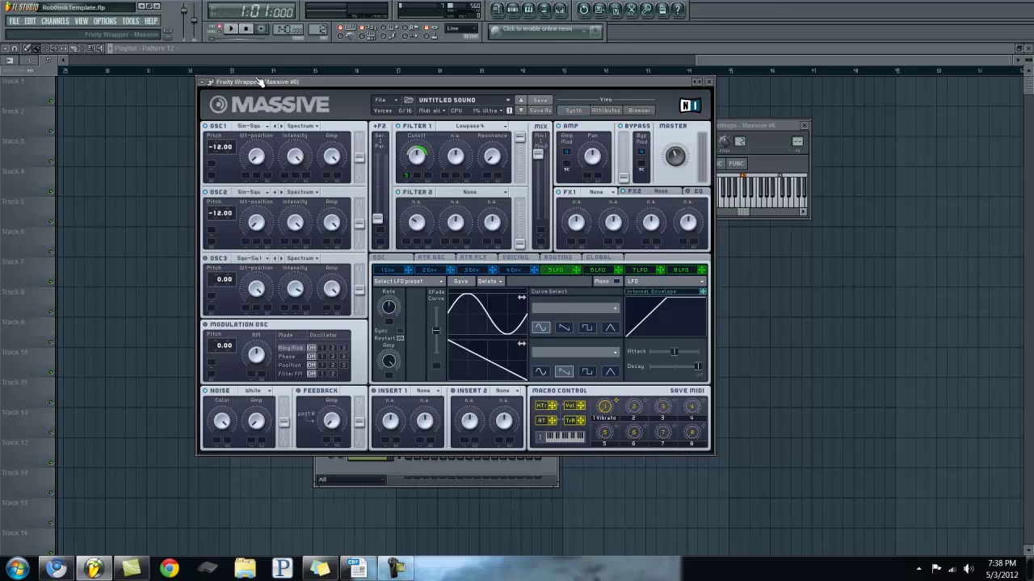
Sync LFO 5 to the song tempo at a 1/8 rate, auditioning before and after.
{"action": "left_click", "coordinate": [232, 31]}
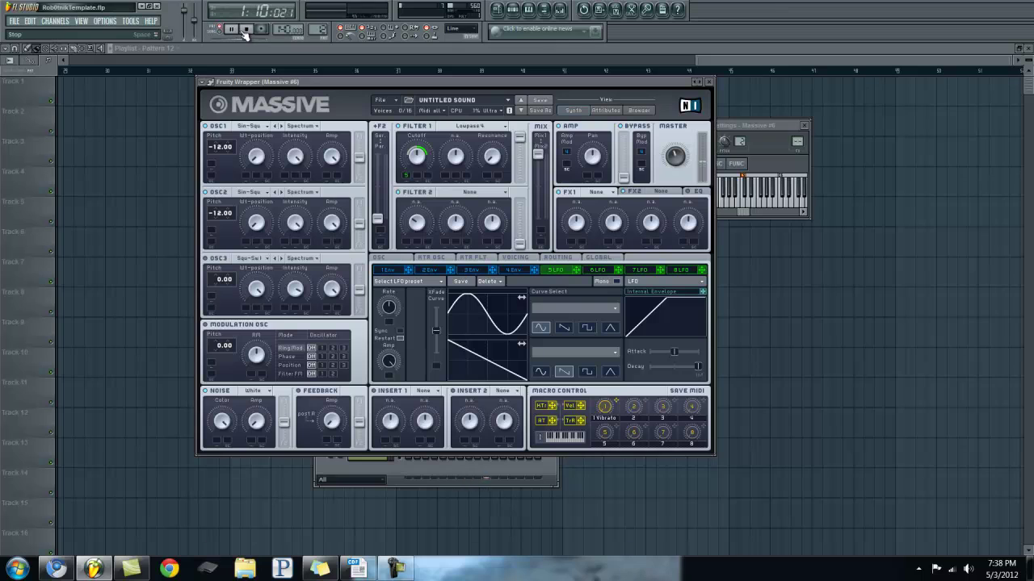
{"action": "left_click", "coordinate": [246, 30]}
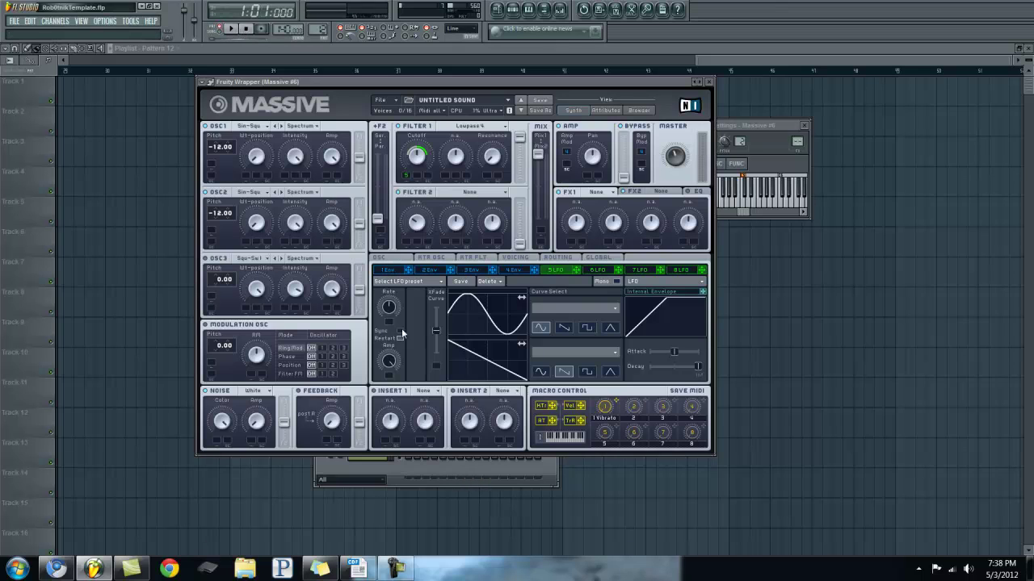
{"action": "left_click", "coordinate": [400, 331]}
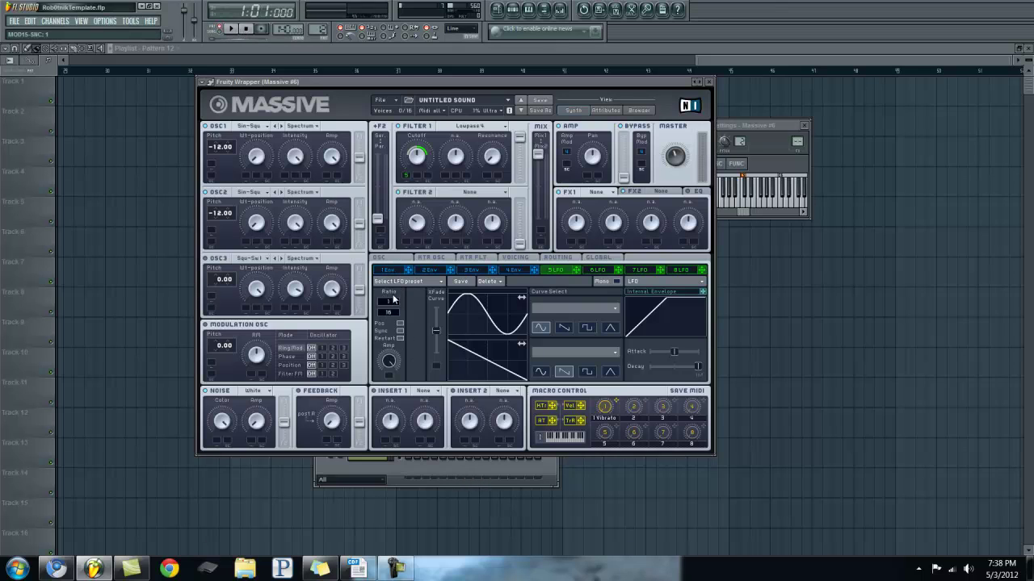
{"action": "left_click_drag", "start_coordinate": [393, 315], "coordinate": [396, 321]}
{"action": "left_click", "coordinate": [232, 30]}
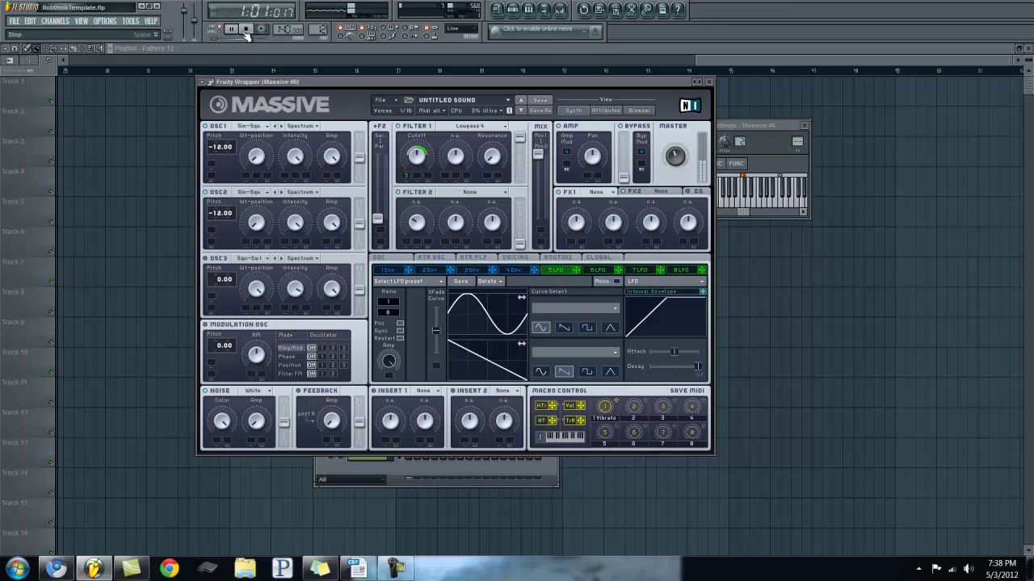
{"action": "left_click", "coordinate": [246, 33]}
Load Digital/Hybrid > Melomantic into oscillator 3 and audition the patch.
{"action": "left_click", "coordinate": [265, 265]}
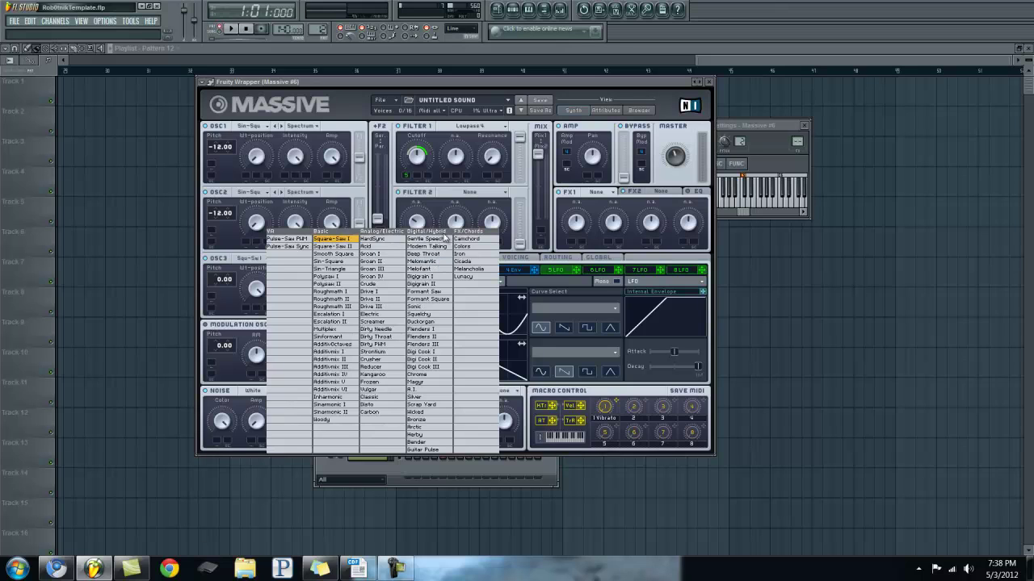
{"action": "left_click", "coordinate": [441, 263]}
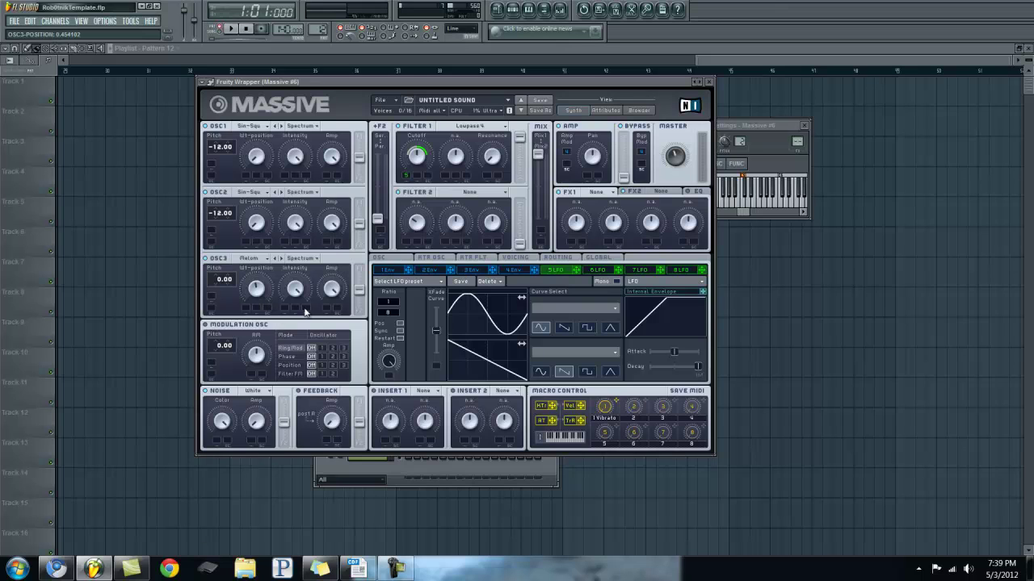
{"action": "left_click", "coordinate": [231, 29]}
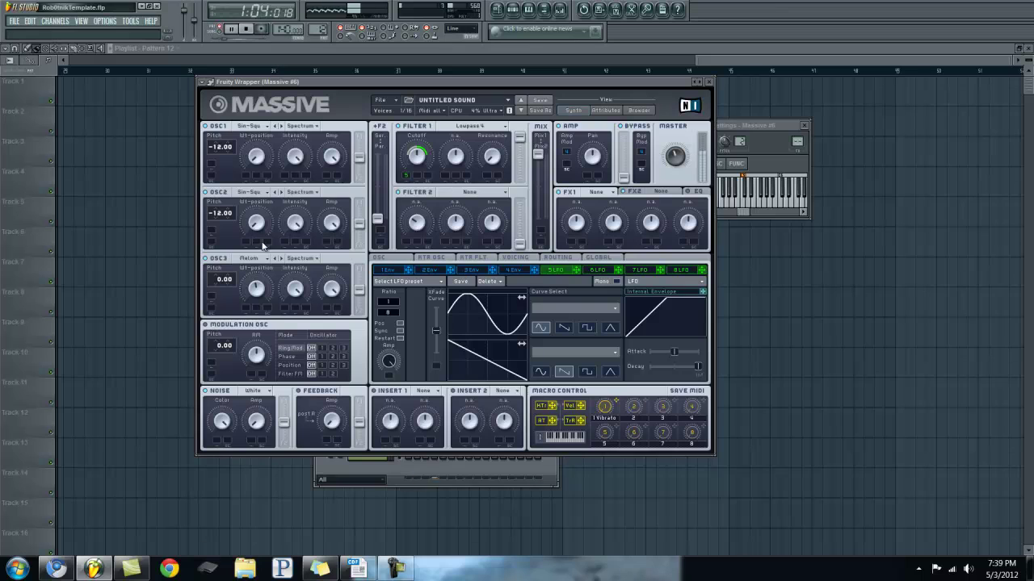
{"action": "left_click", "coordinate": [248, 29]}
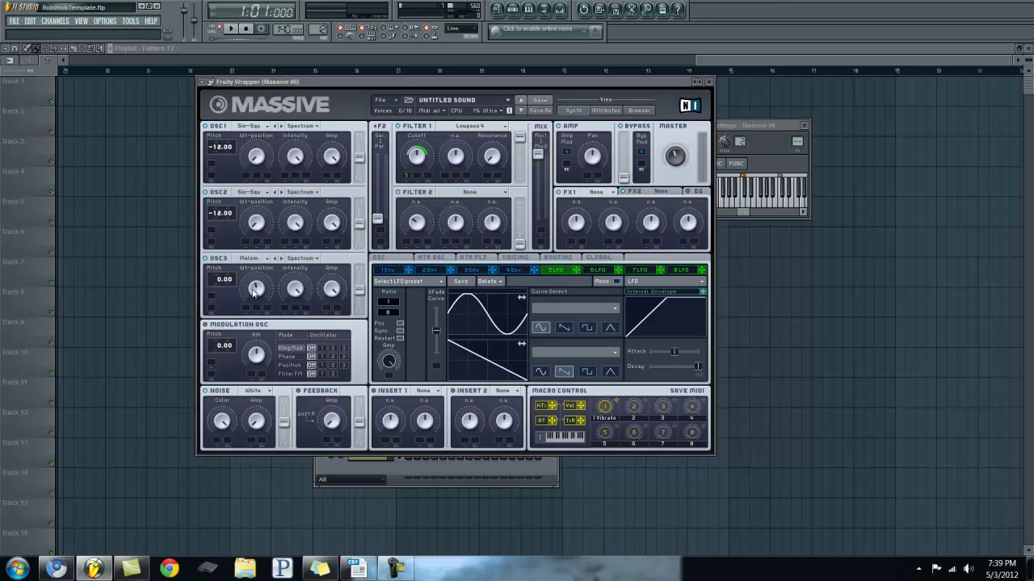
While the patch plays, turn oscillator 3's wavetable position down to about 0.23.
{"action": "left_click", "coordinate": [231, 29]}
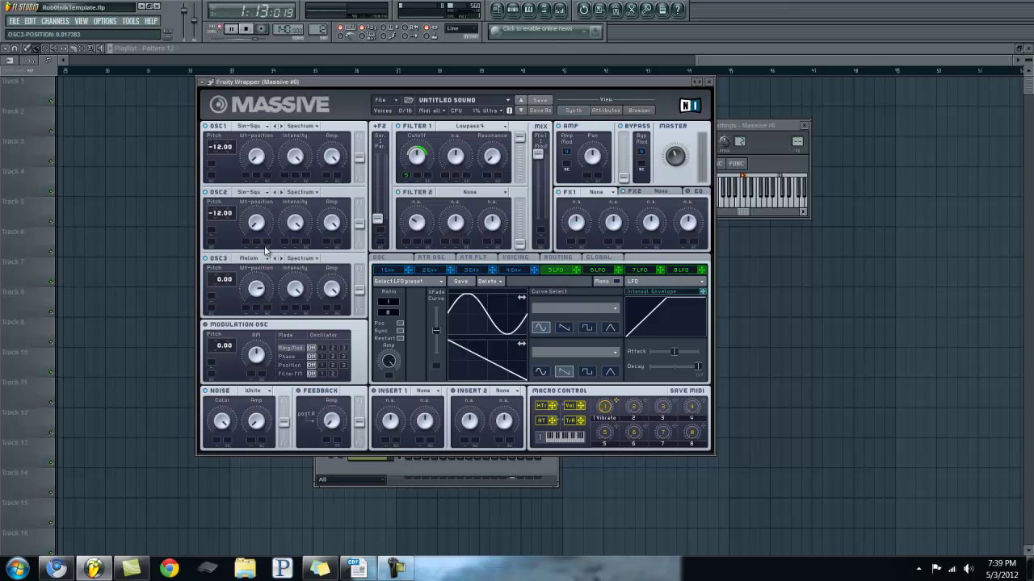
{"action": "left_click_drag", "start_coordinate": [265, 250], "coordinate": [261, 307]}
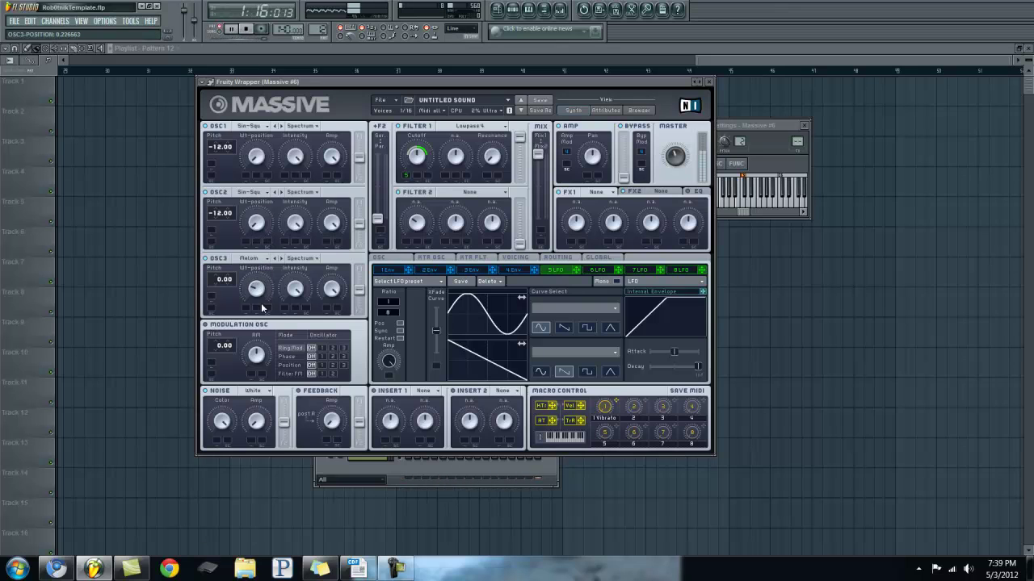
{"action": "left_click", "coordinate": [253, 29]}
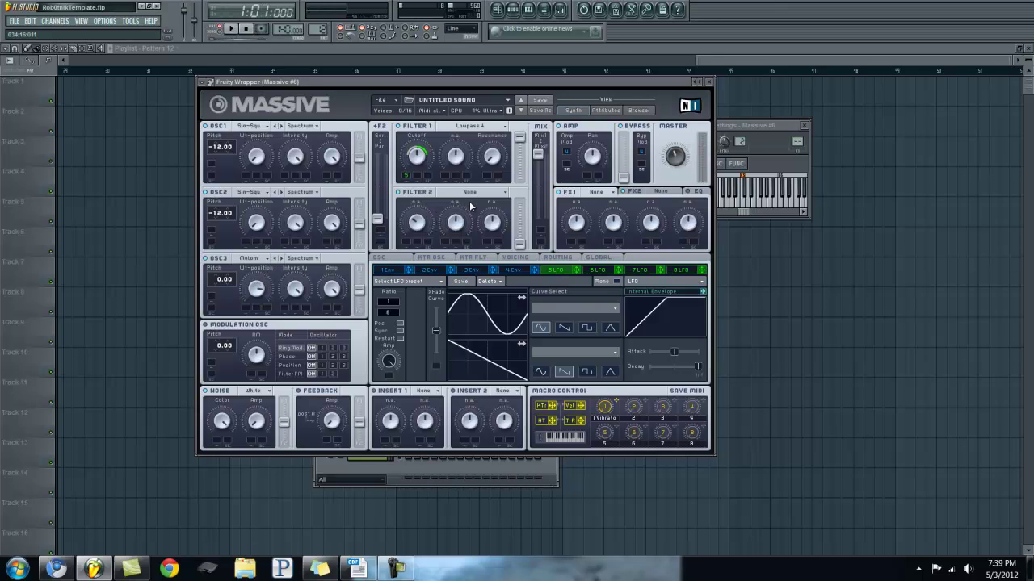